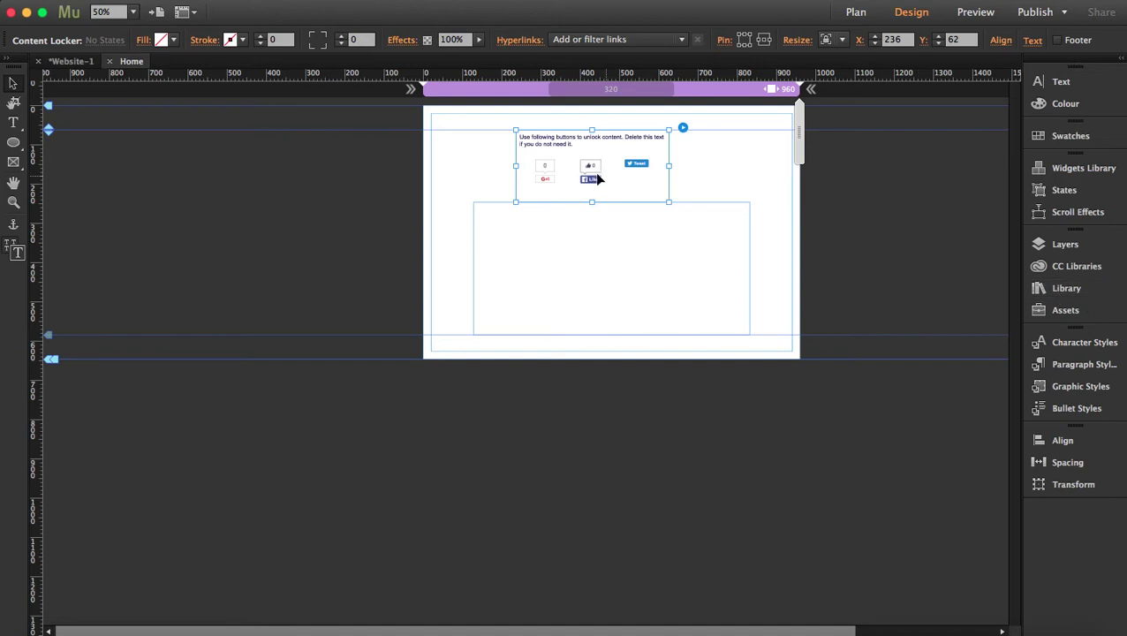
- Drag a second Content Locker Free V2 widget from the Library onto the page's top guide
click(1066, 288)
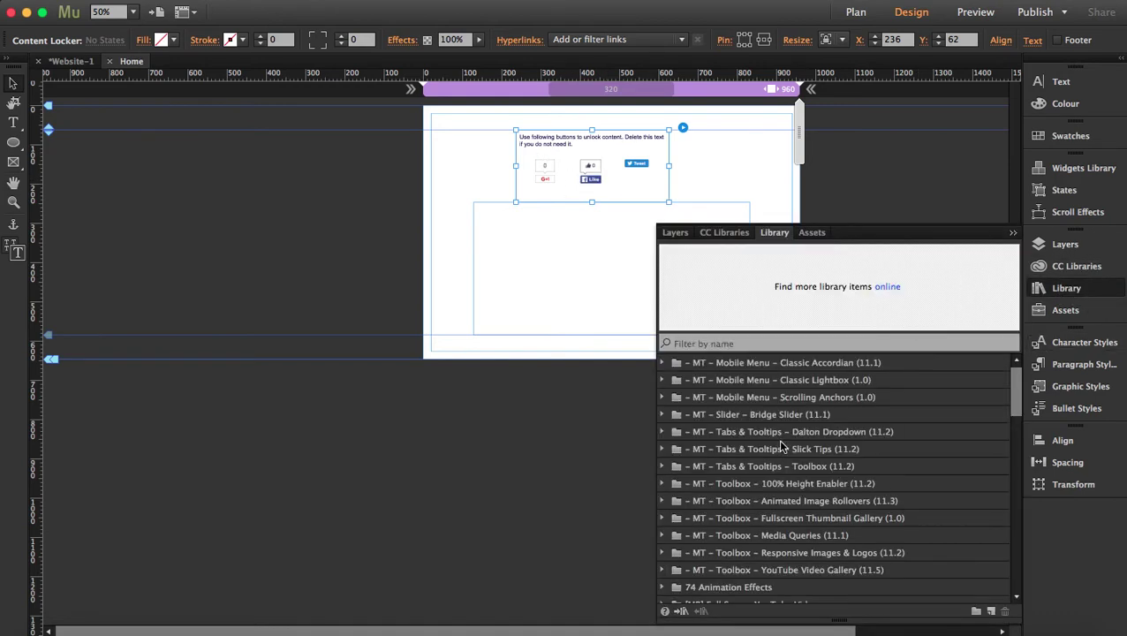
scroll(781, 447, down, 10)
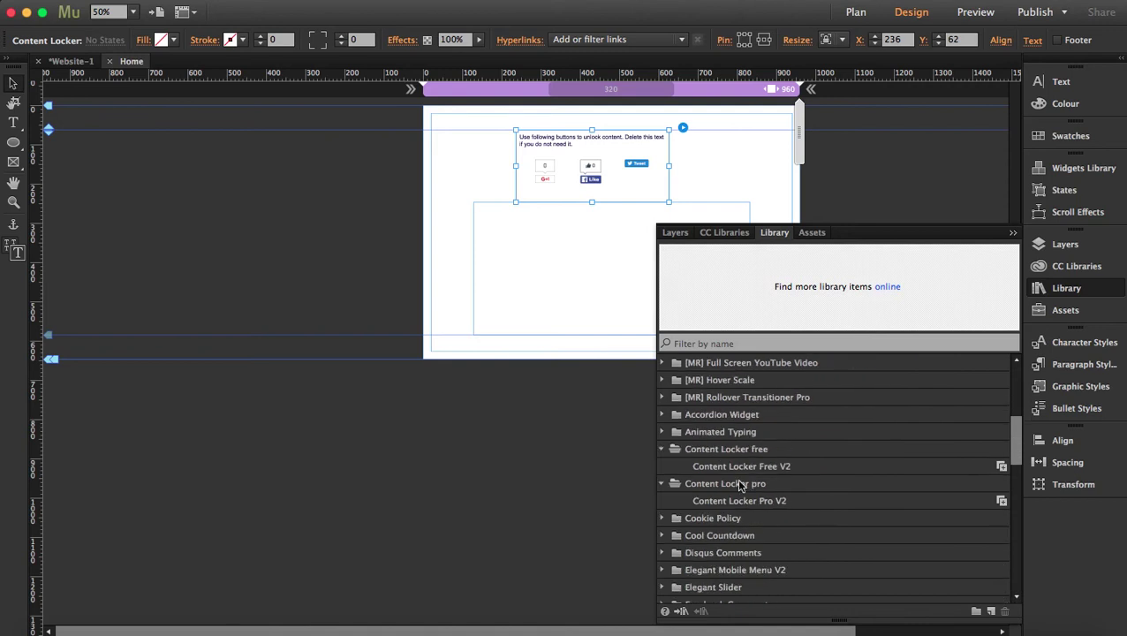
drag(712, 467, 264, 187)
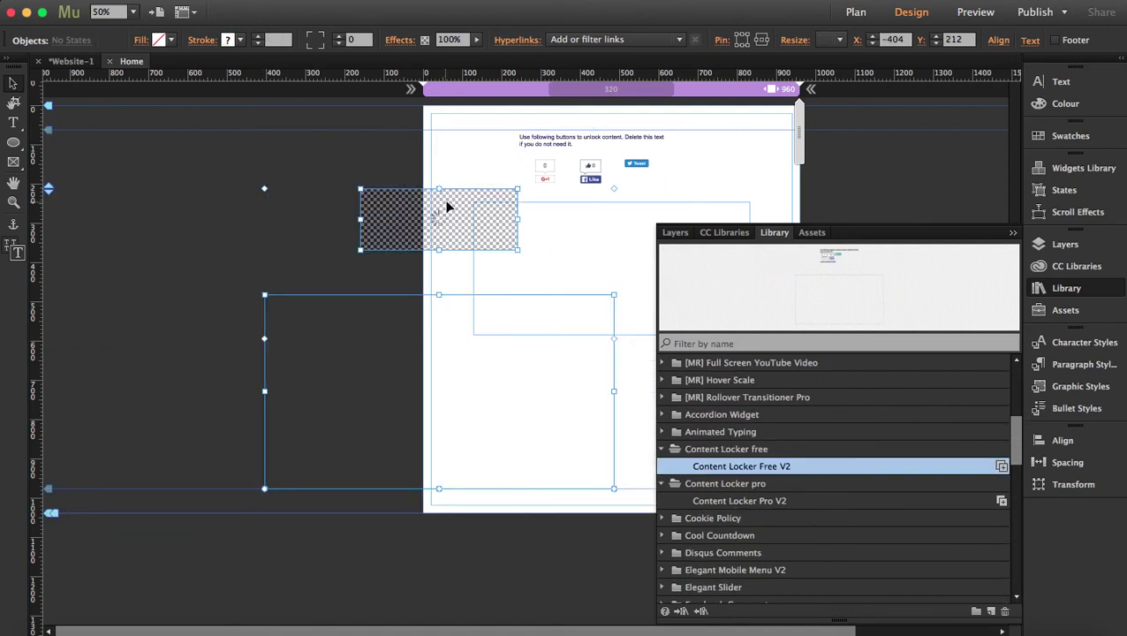
drag(447, 206, 349, 152)
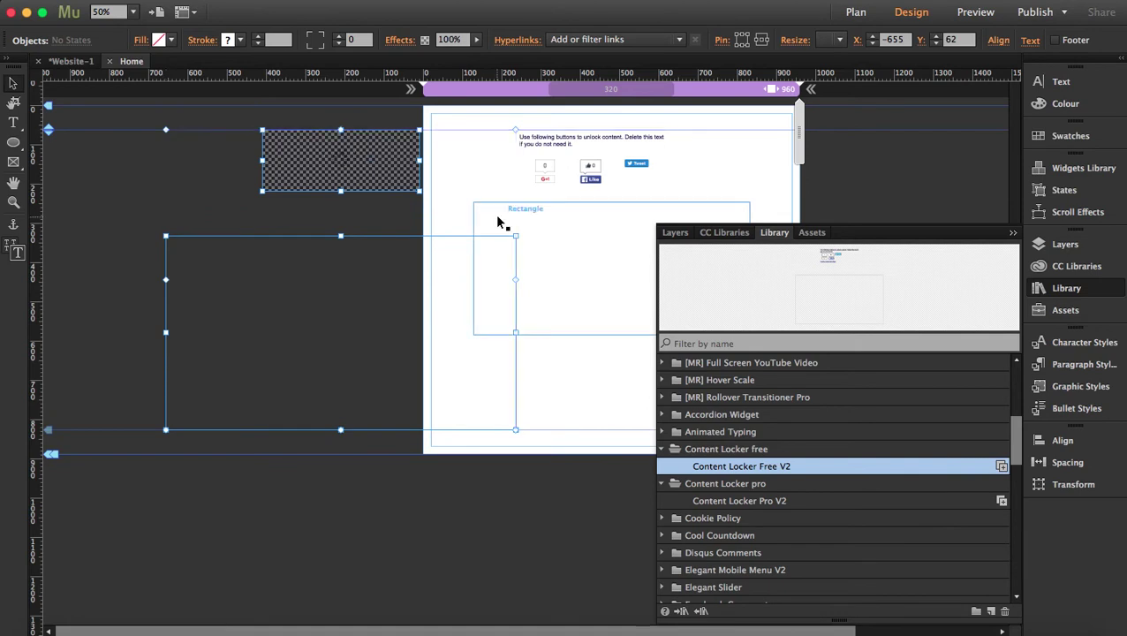
- Move the new widget to the page's top-left and shift the original widget right
click(371, 155)
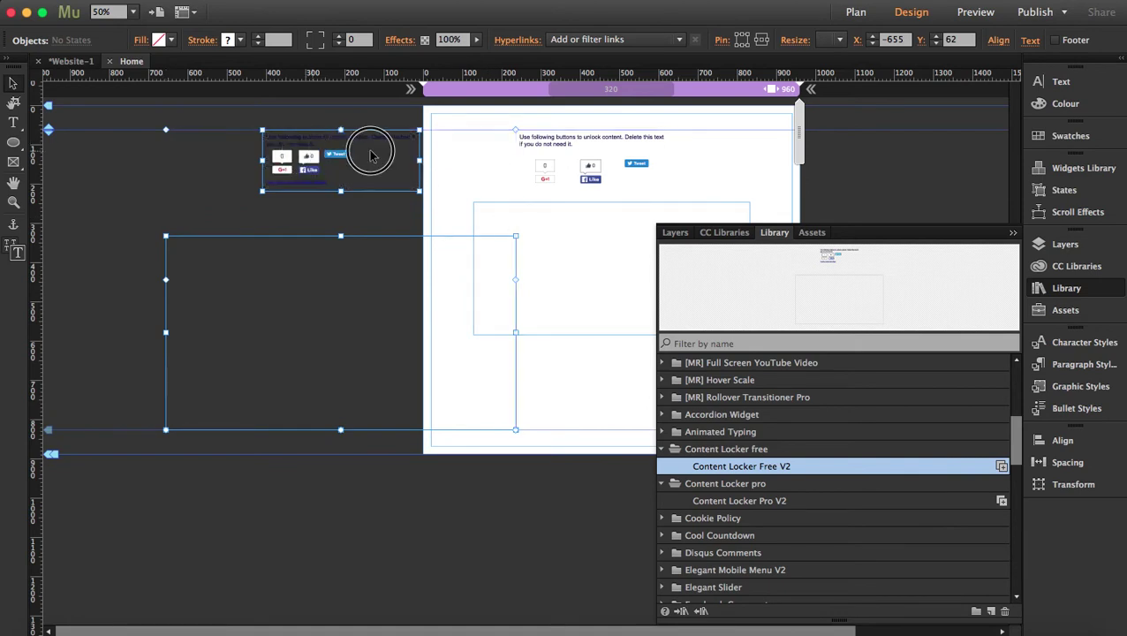
drag(371, 156, 470, 144)
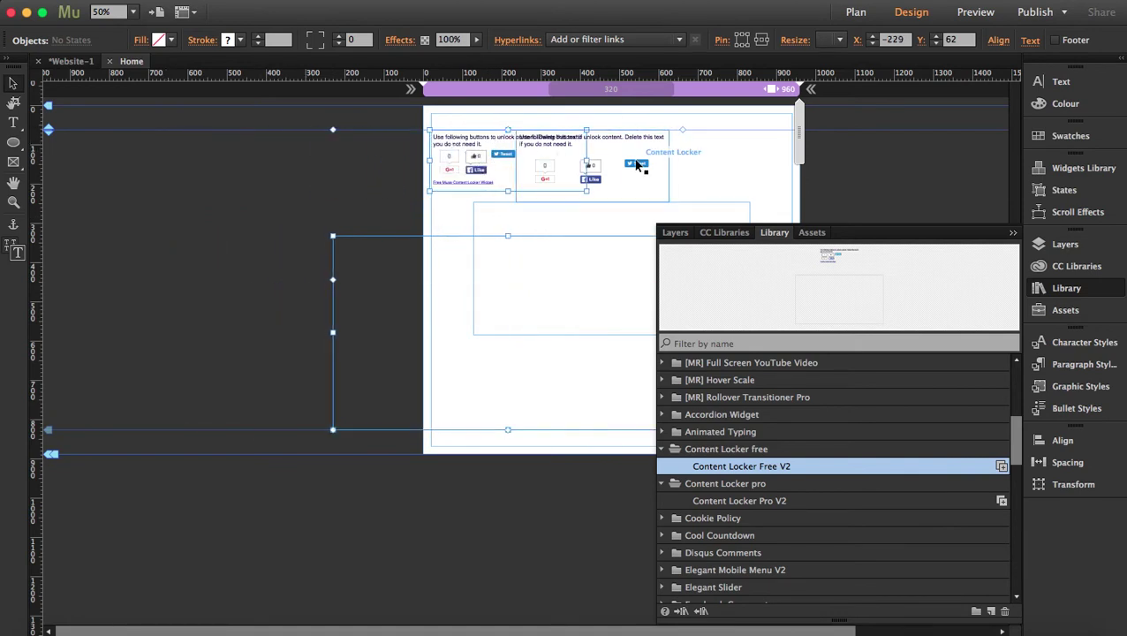
drag(638, 165, 724, 146)
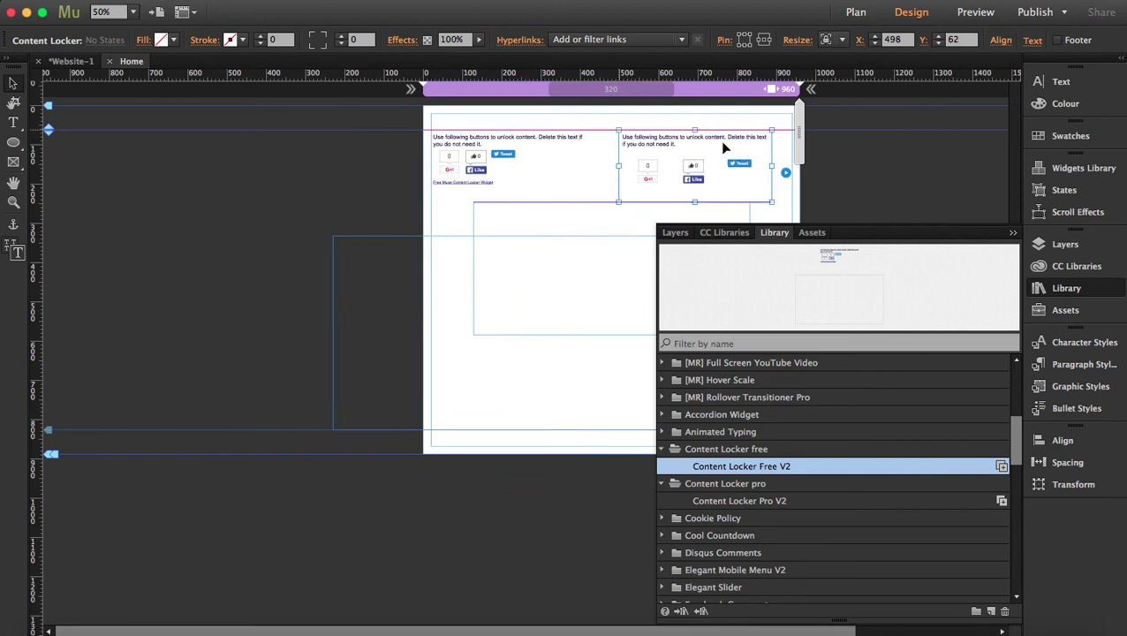
click(14, 203)
- Zoom the page to 100% and close the Library panel
click(583, 181)
click(510, 214)
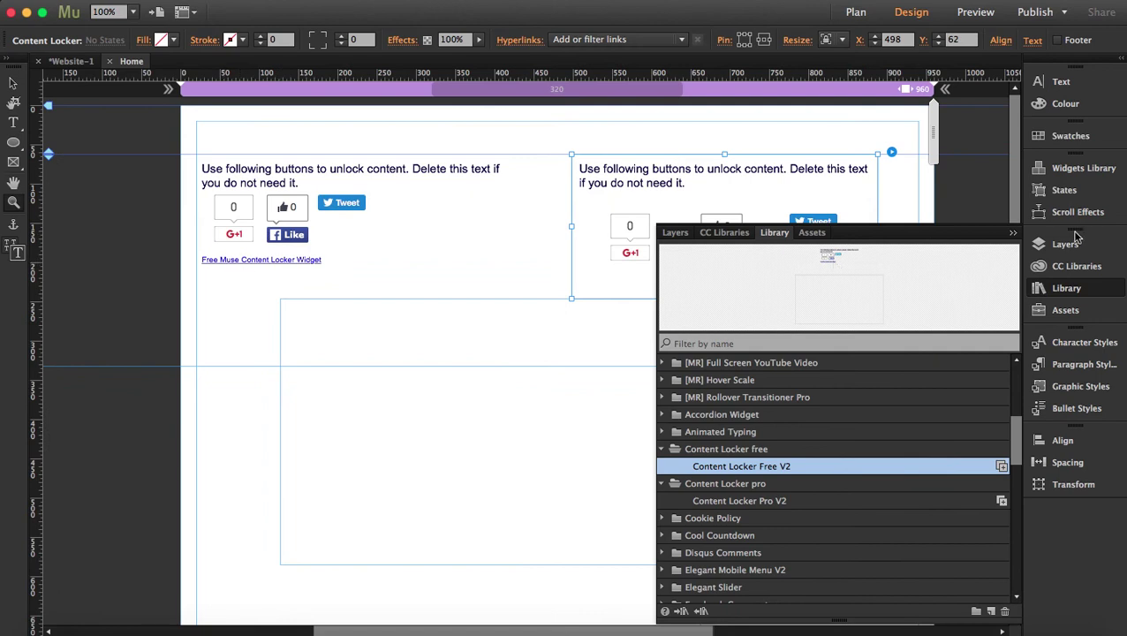
click(1012, 233)
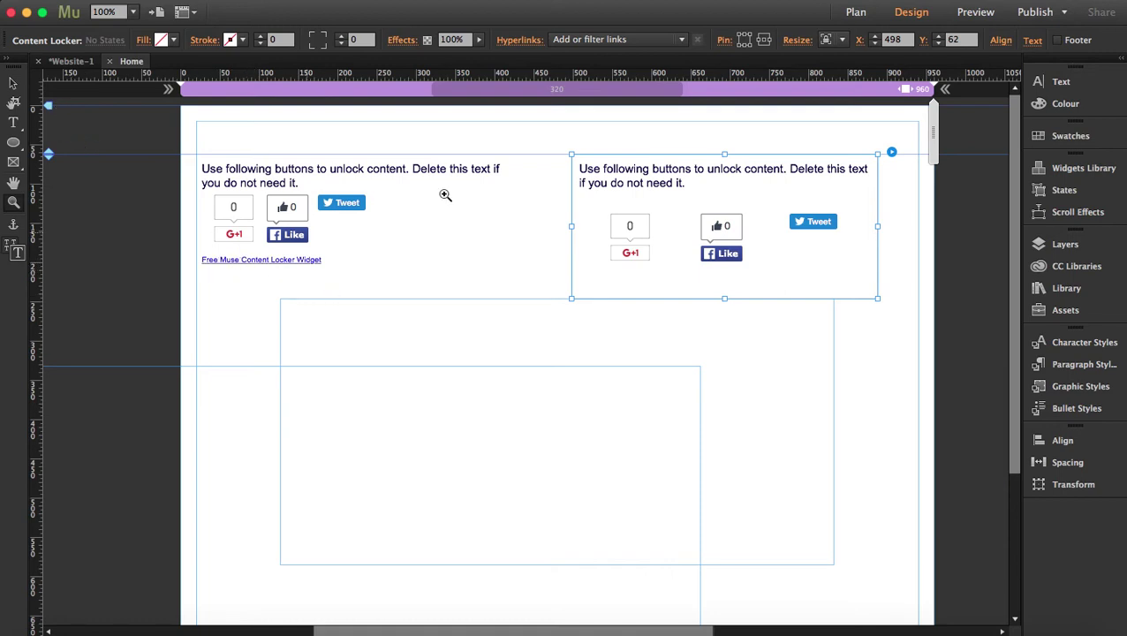
- Delete the left Content Locker widget and centre the remaining one above the rectangle
click(13, 82)
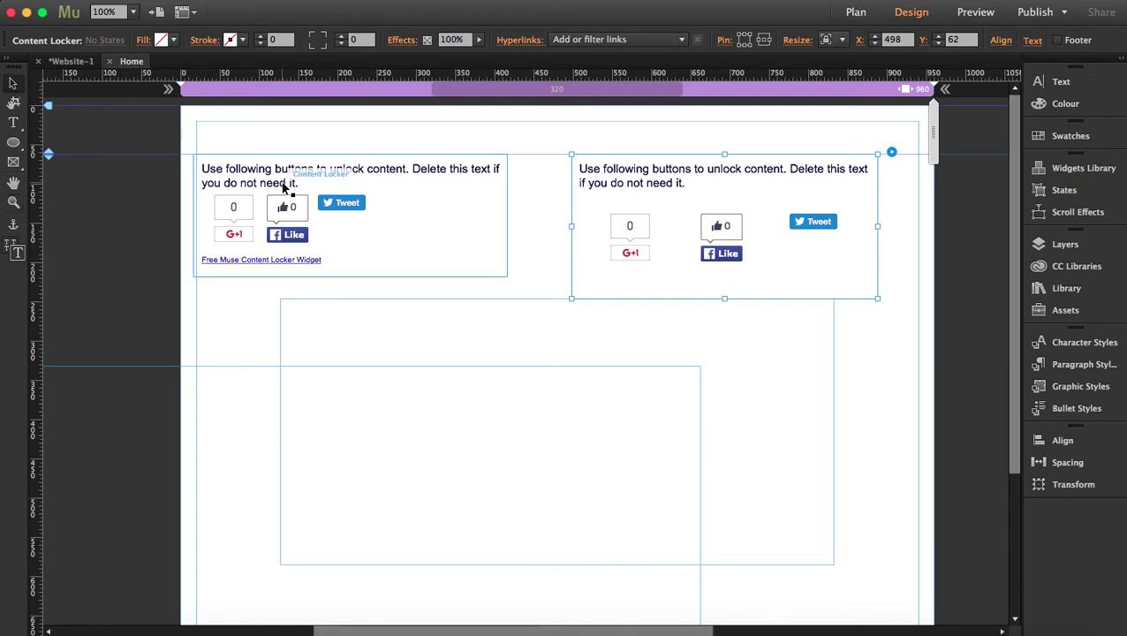
click(320, 194)
shift+click(214, 483)
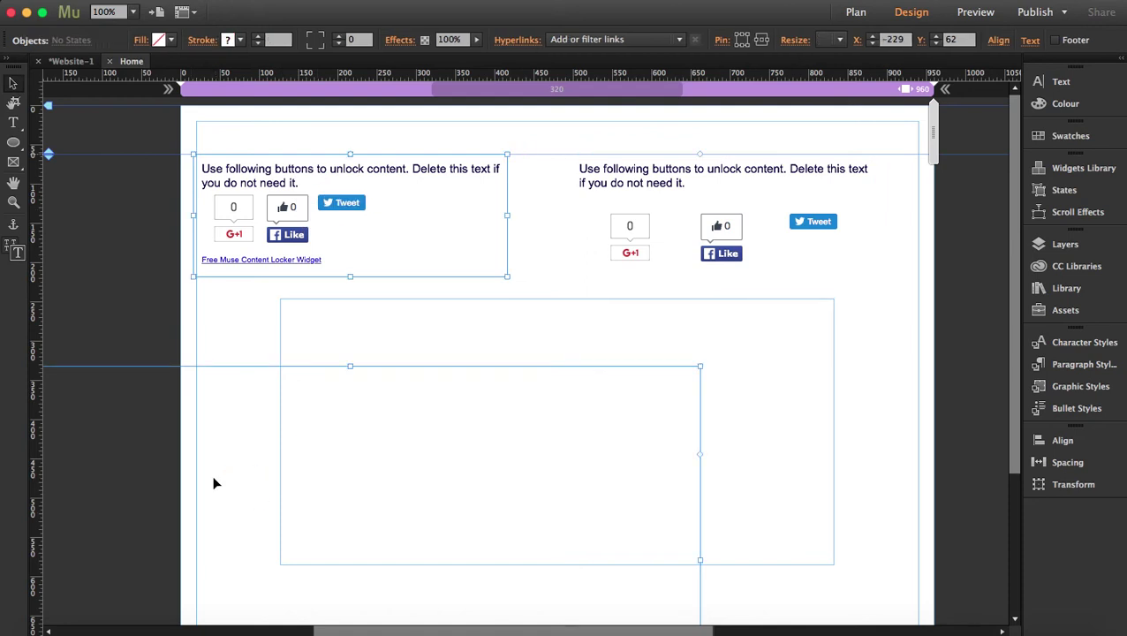
key(Delete)
click(741, 190)
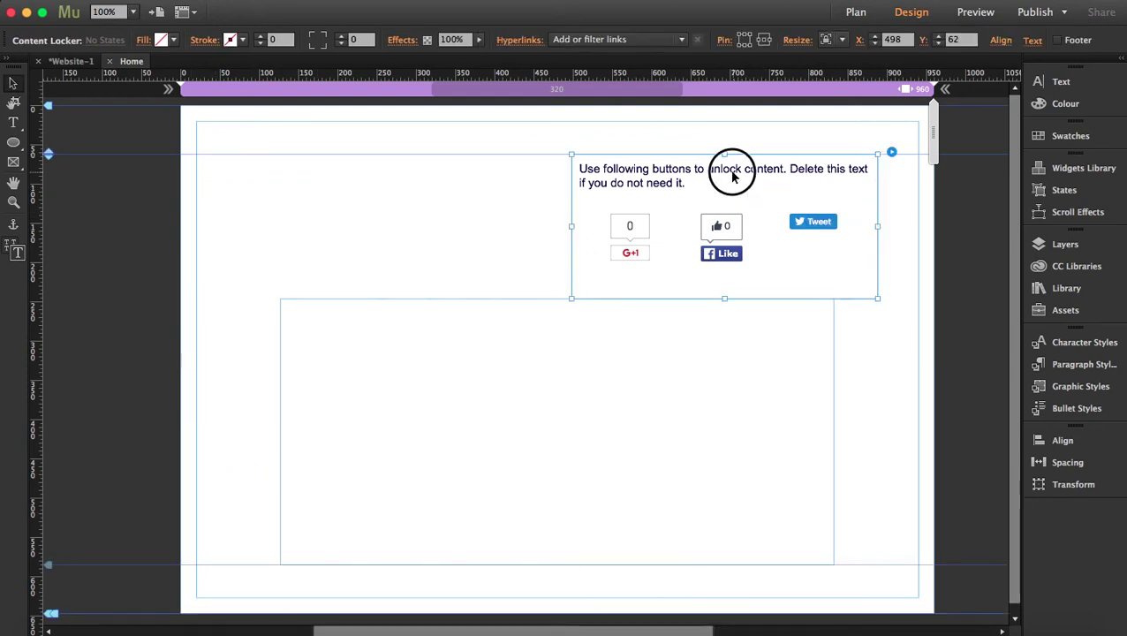
drag(732, 176, 559, 178)
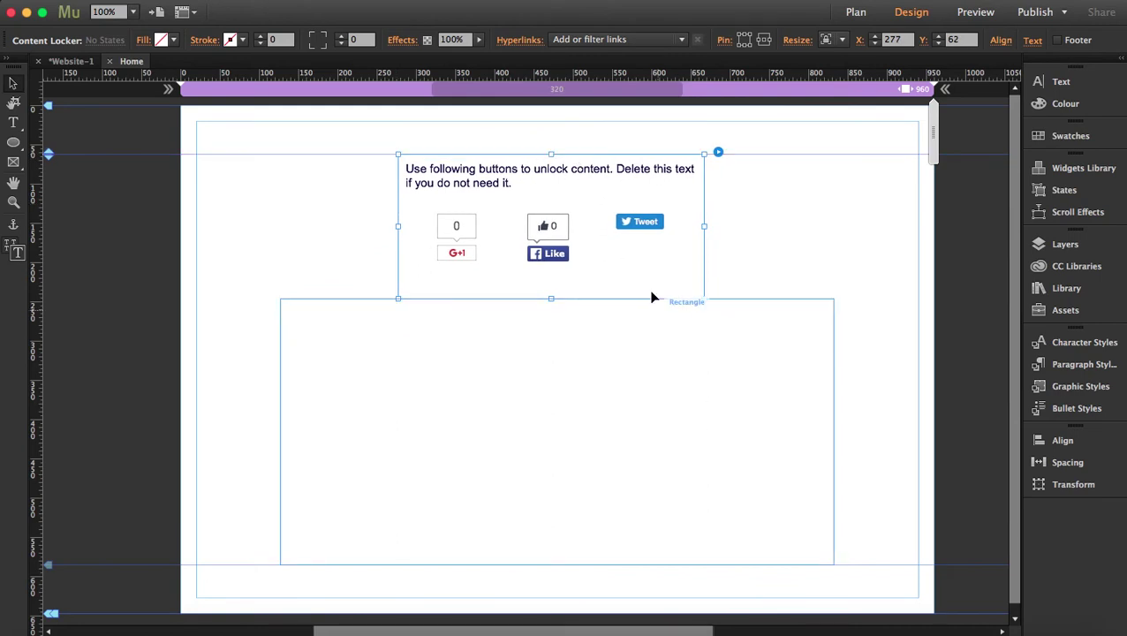
- Clear the Content Locker's message text in its options, keeping Text Font at Default
click(719, 152)
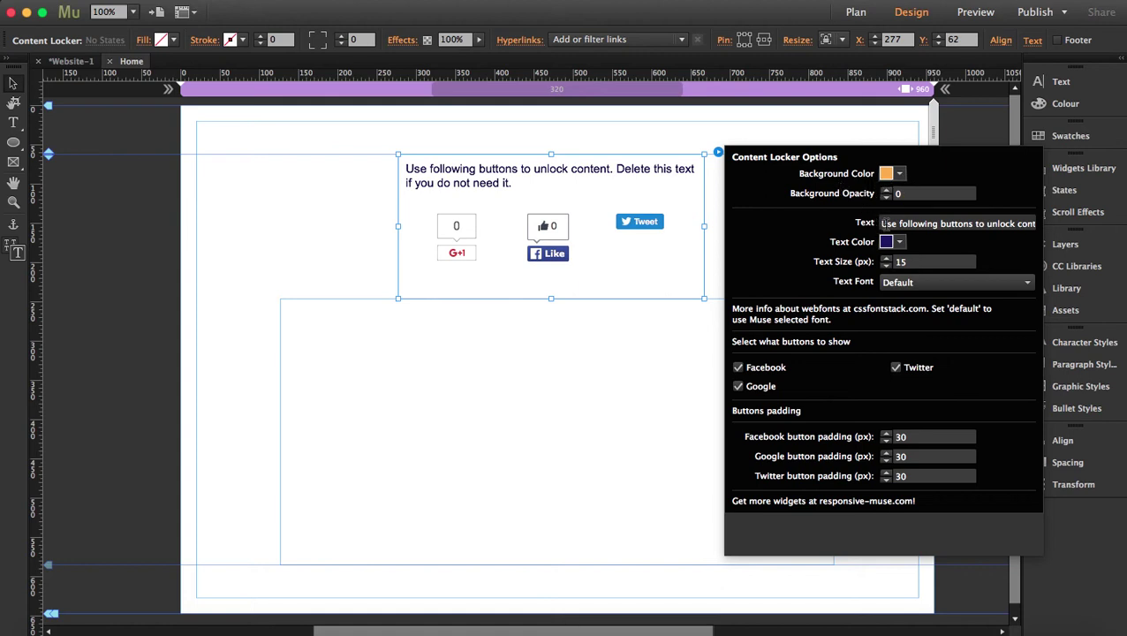
drag(883, 223, 817, 221)
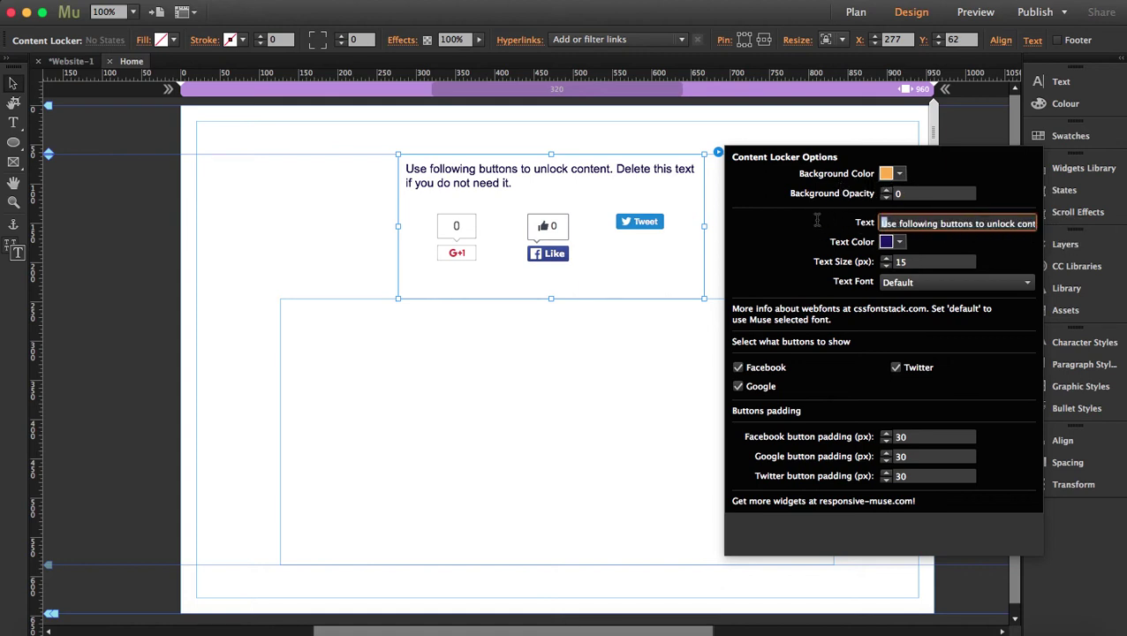
click(880, 223)
drag(877, 222, 1066, 234)
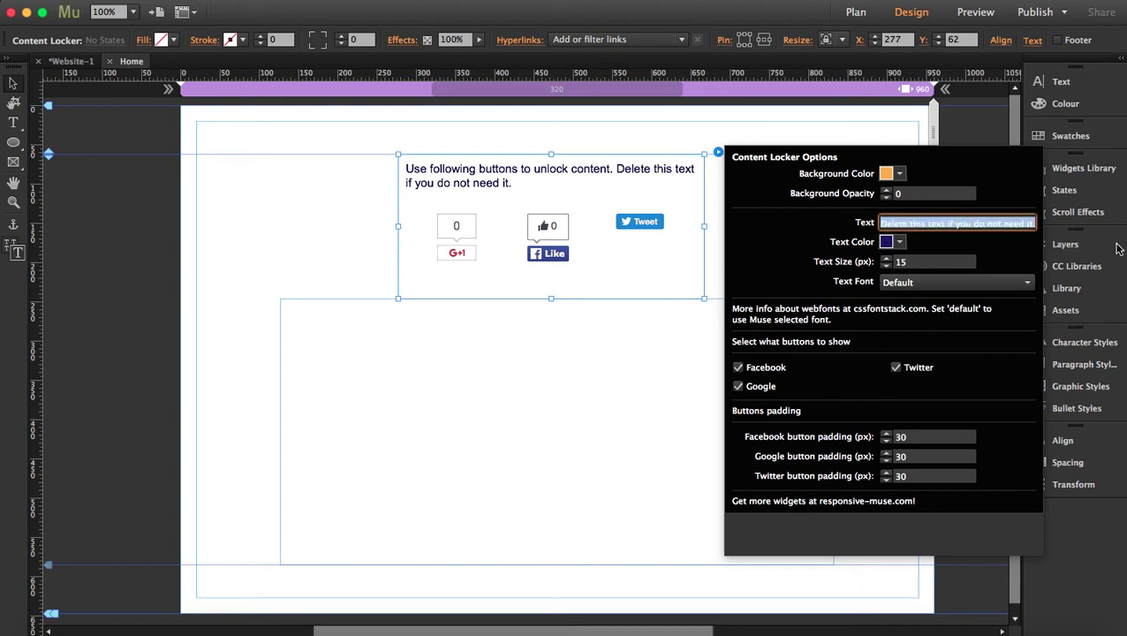
key(BackSpace)
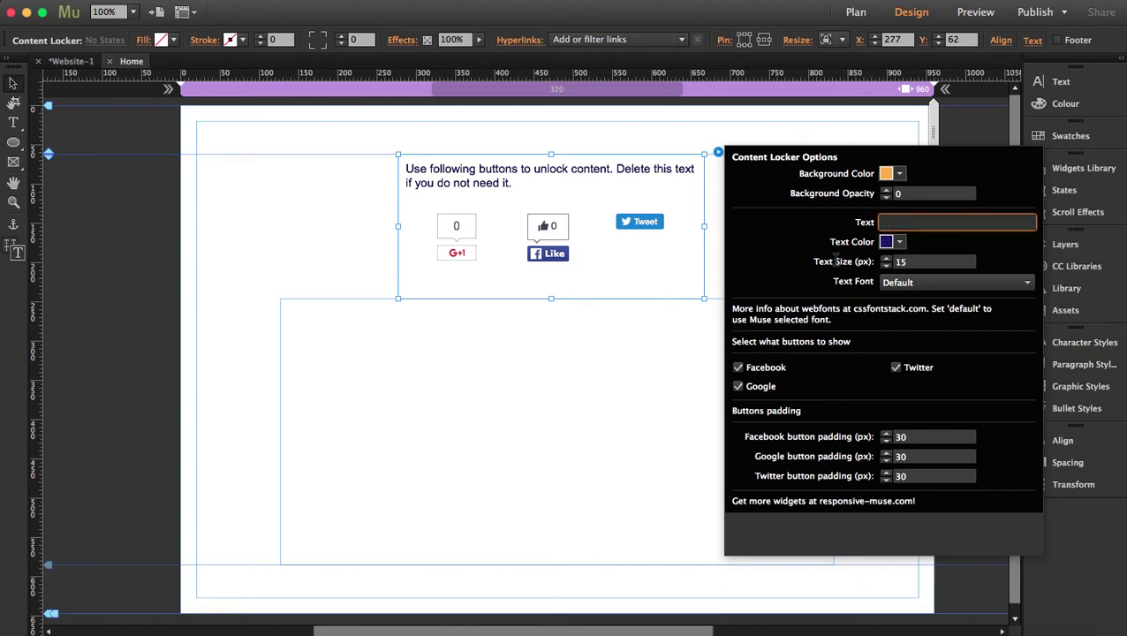
click(881, 283)
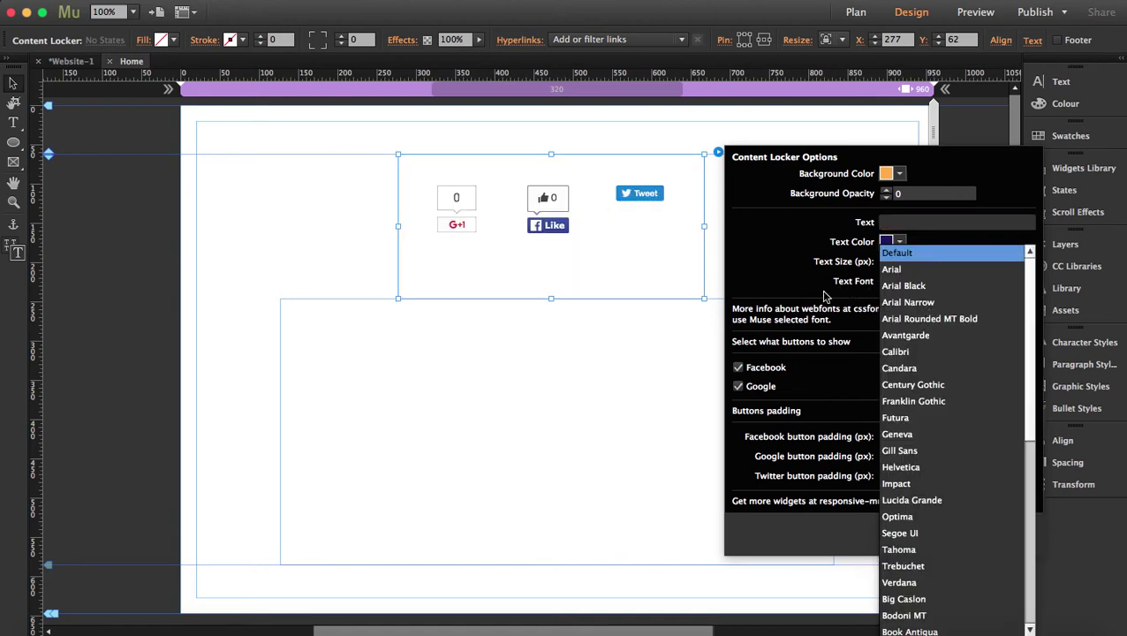
click(824, 296)
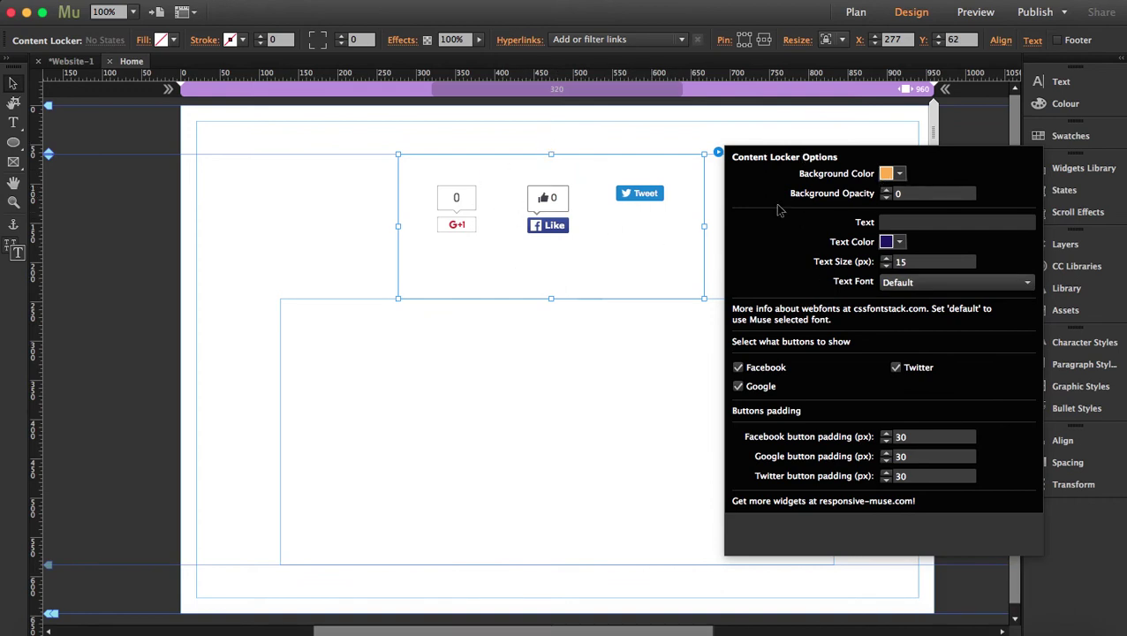
- Set the locker's Background Opacity to 1 for a solid orange background, then deselect it
click(902, 196)
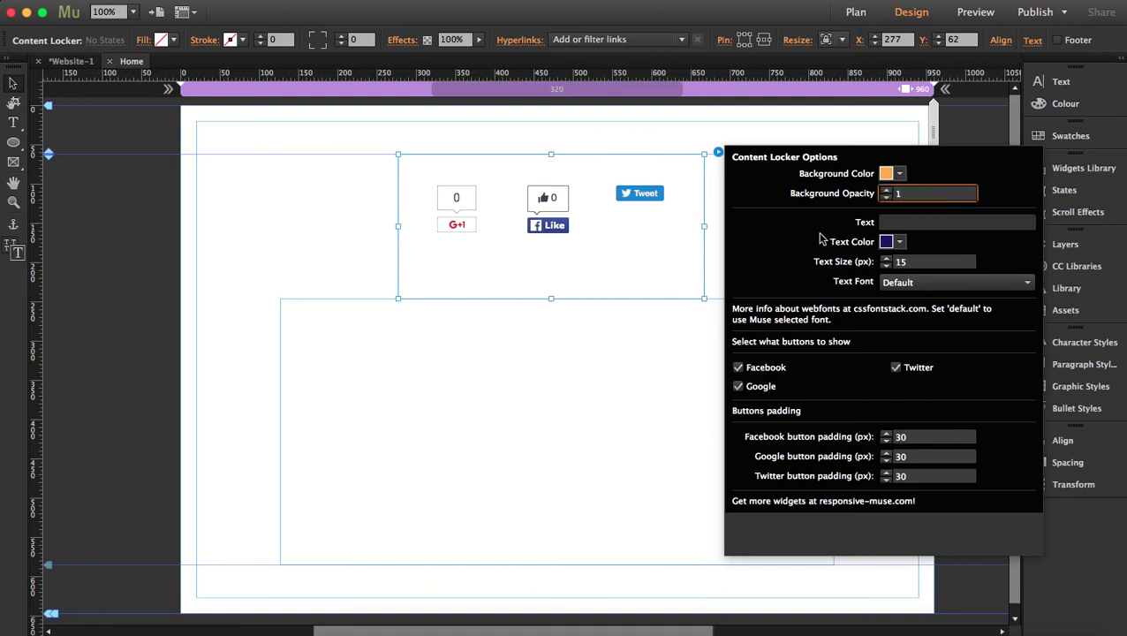
click(921, 261)
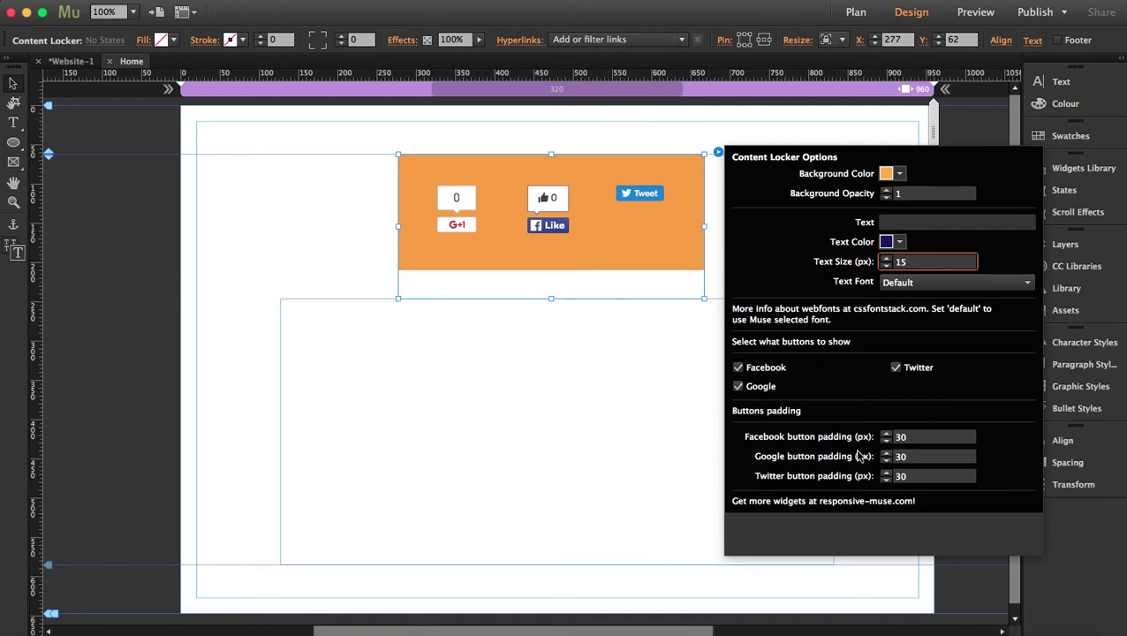
click(228, 281)
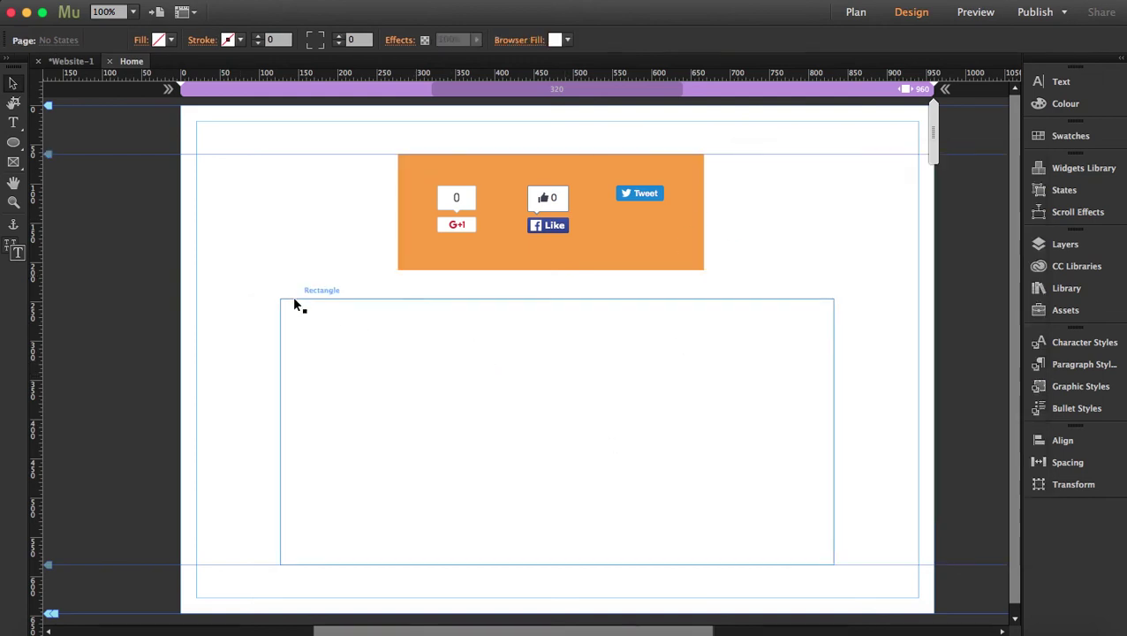
- Fill the rectangle below the locker with the pineapple pool JPG from the Desktop
click(295, 301)
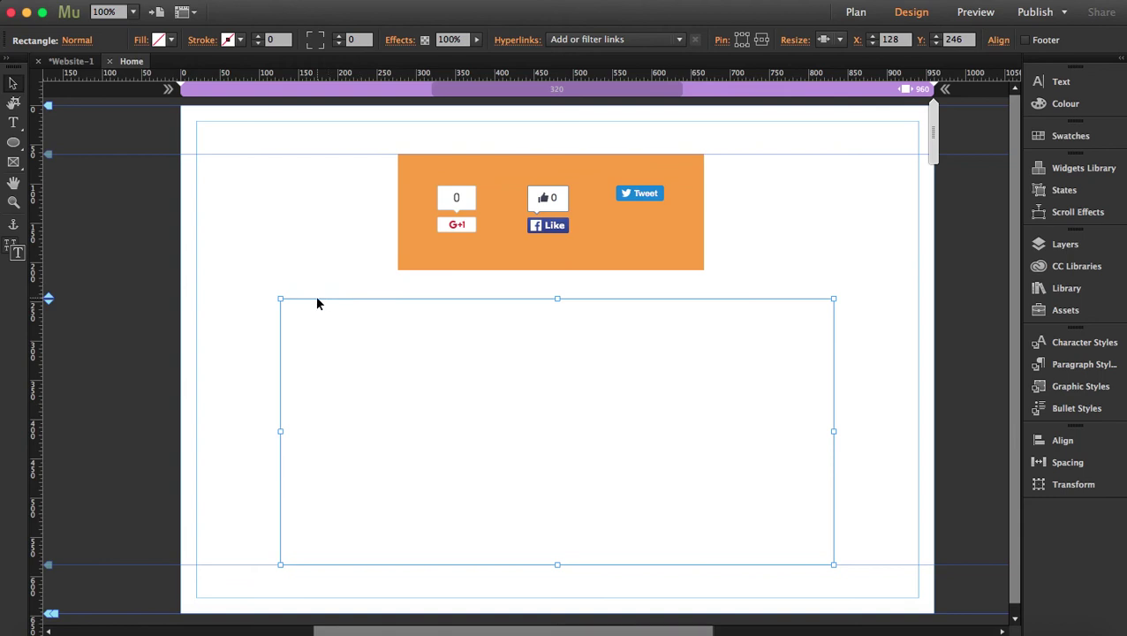
click(144, 42)
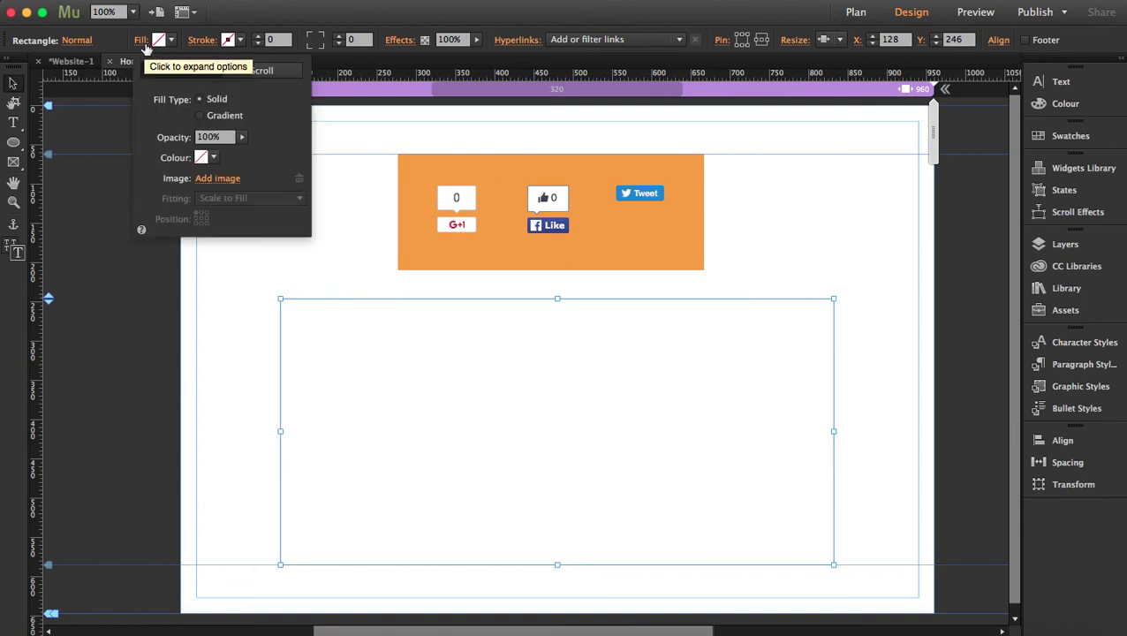
click(221, 179)
click(340, 188)
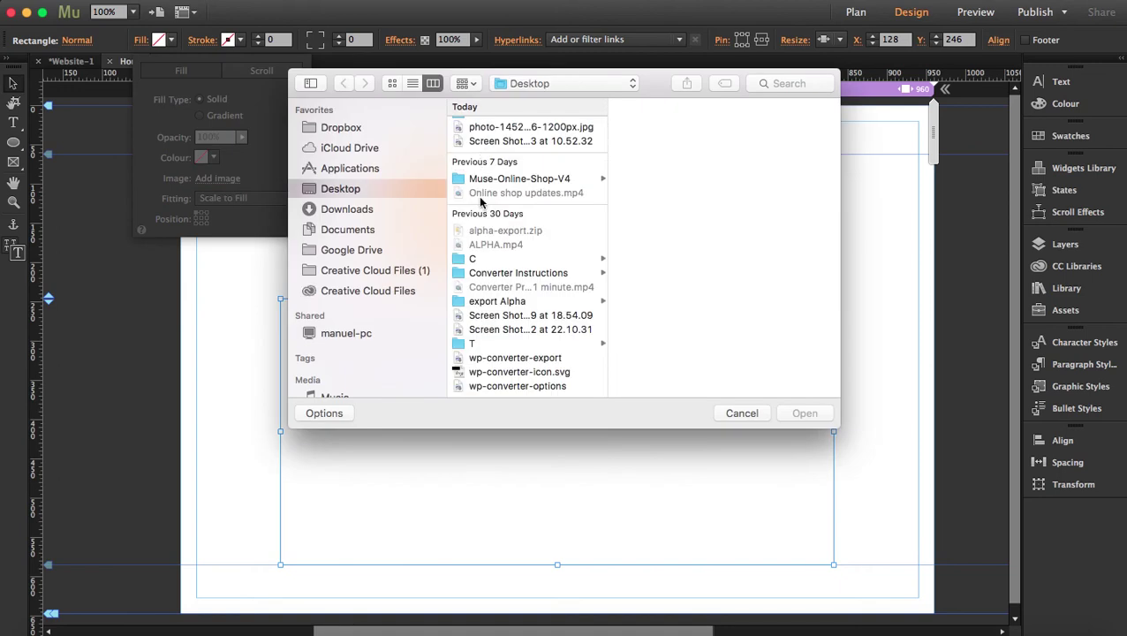
click(510, 141)
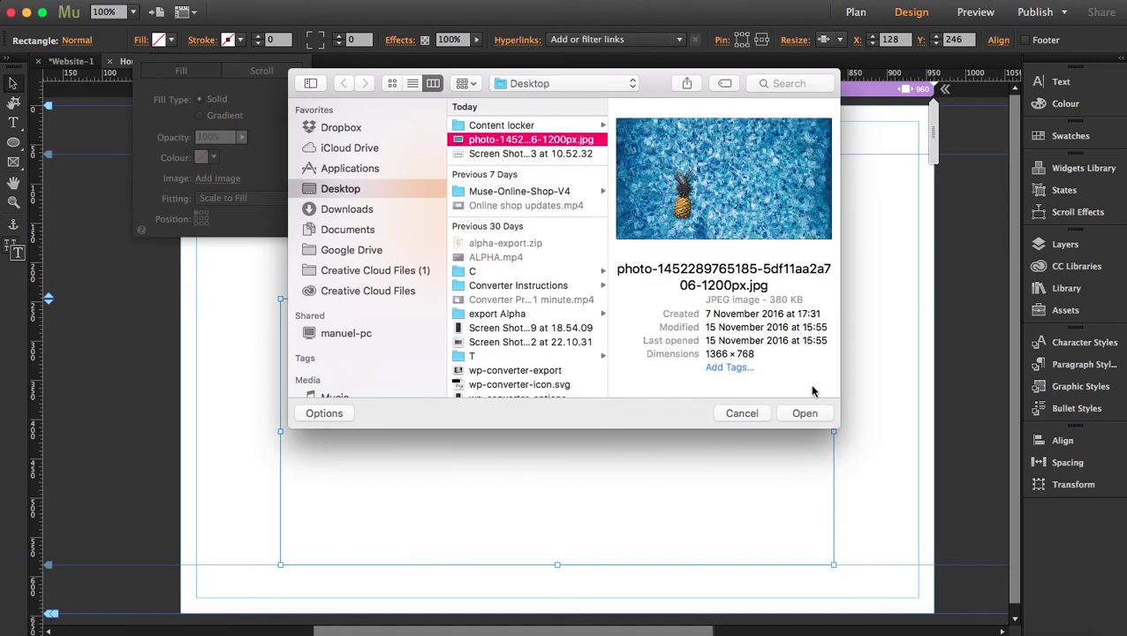
click(811, 414)
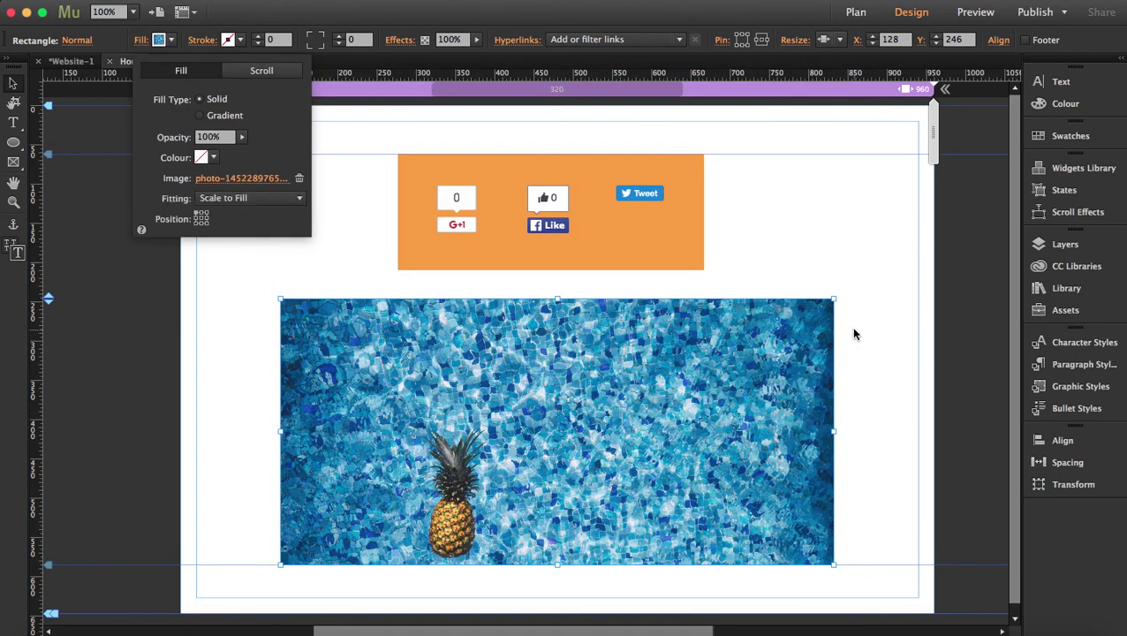
click(846, 292)
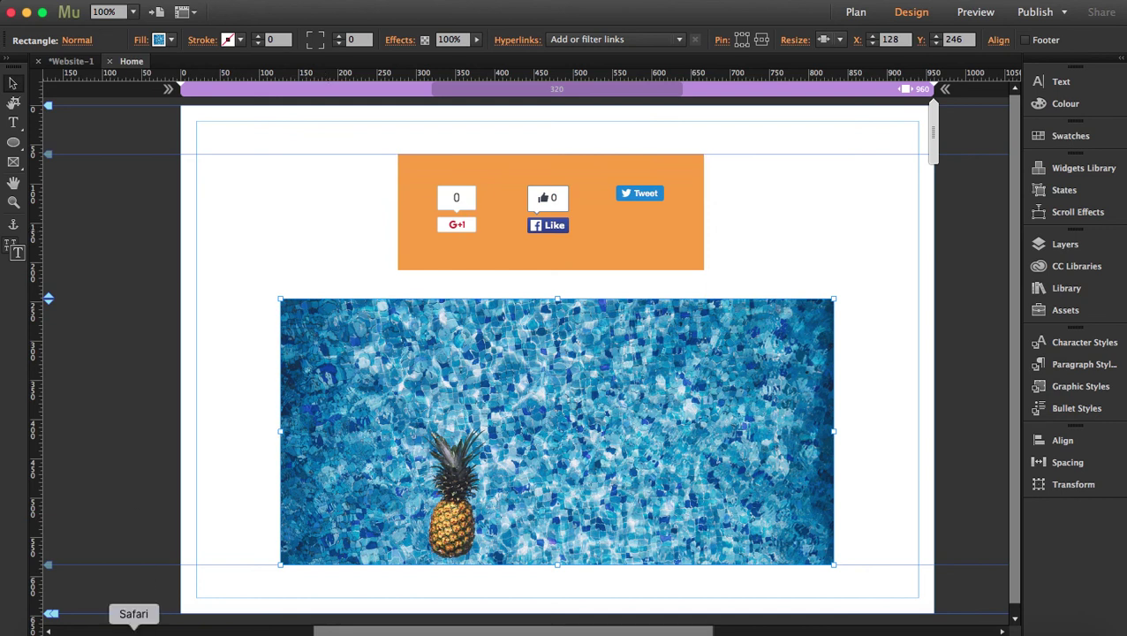
click(133, 629)
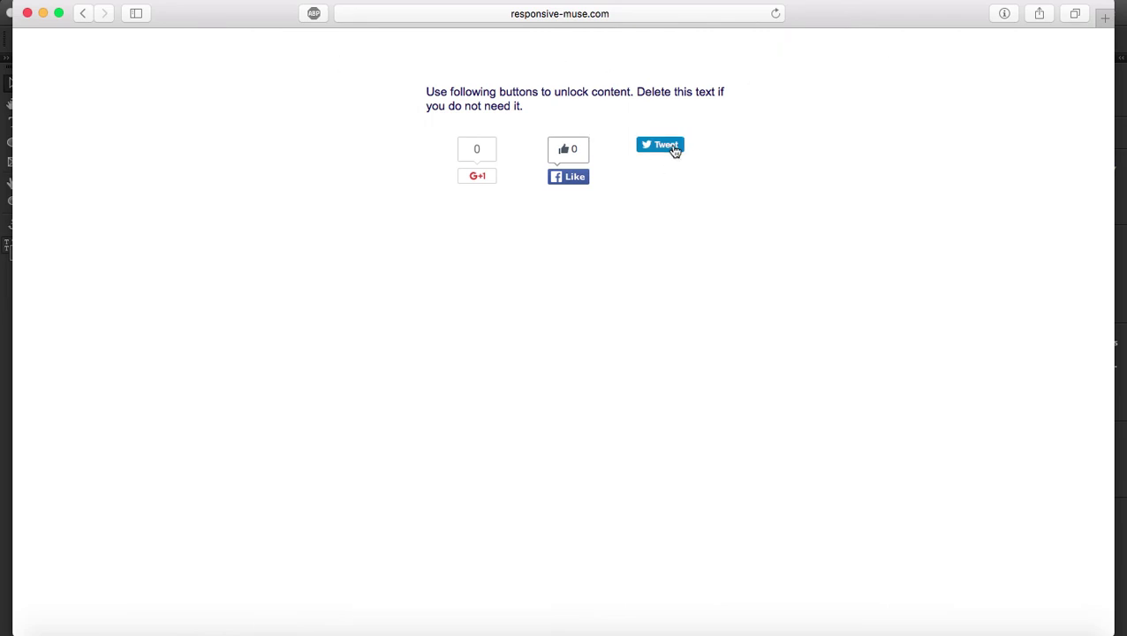
- Unlock the pineapple photo with the Facebook Like button, then reload to relock it
click(577, 181)
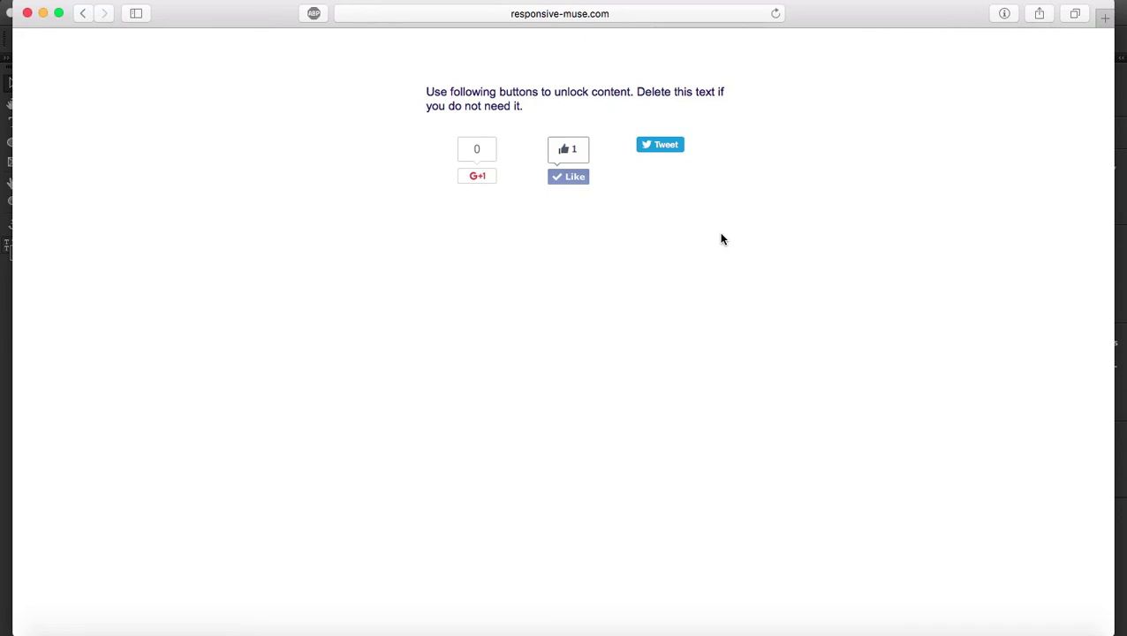
scroll(721, 239, down, 2)
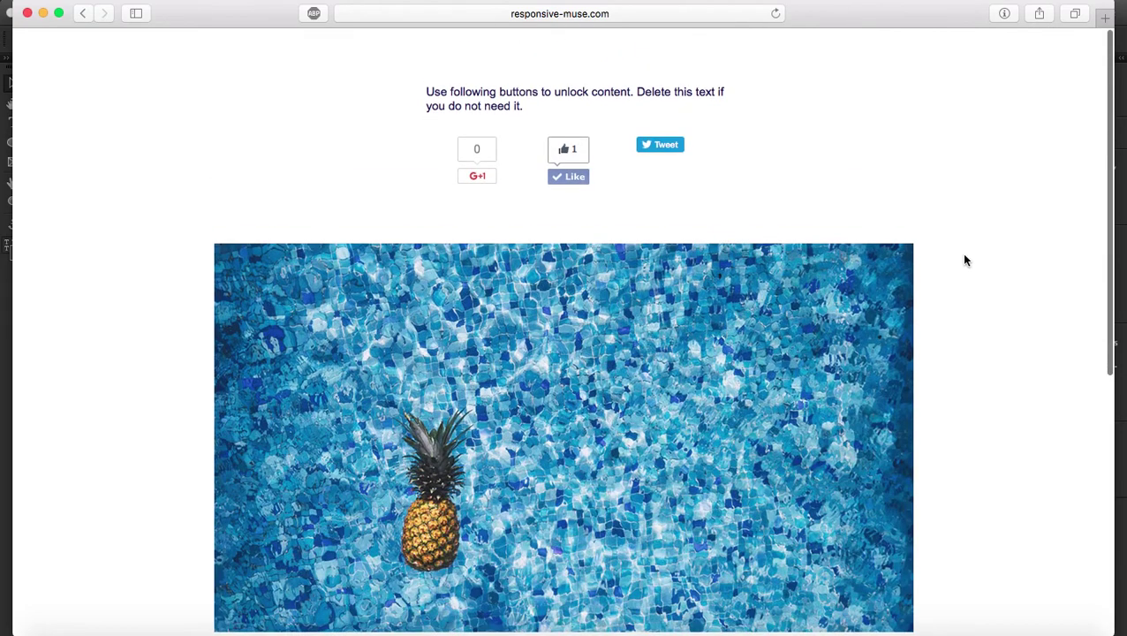
scroll(966, 263, down, 2)
scroll(910, 254, up, 2)
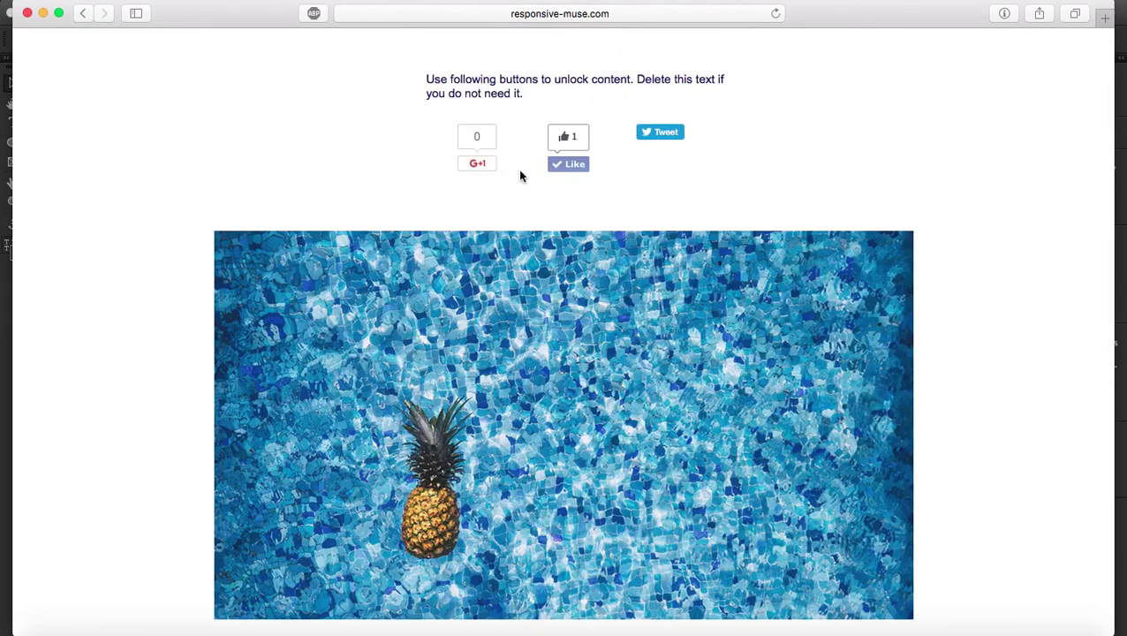
click(775, 15)
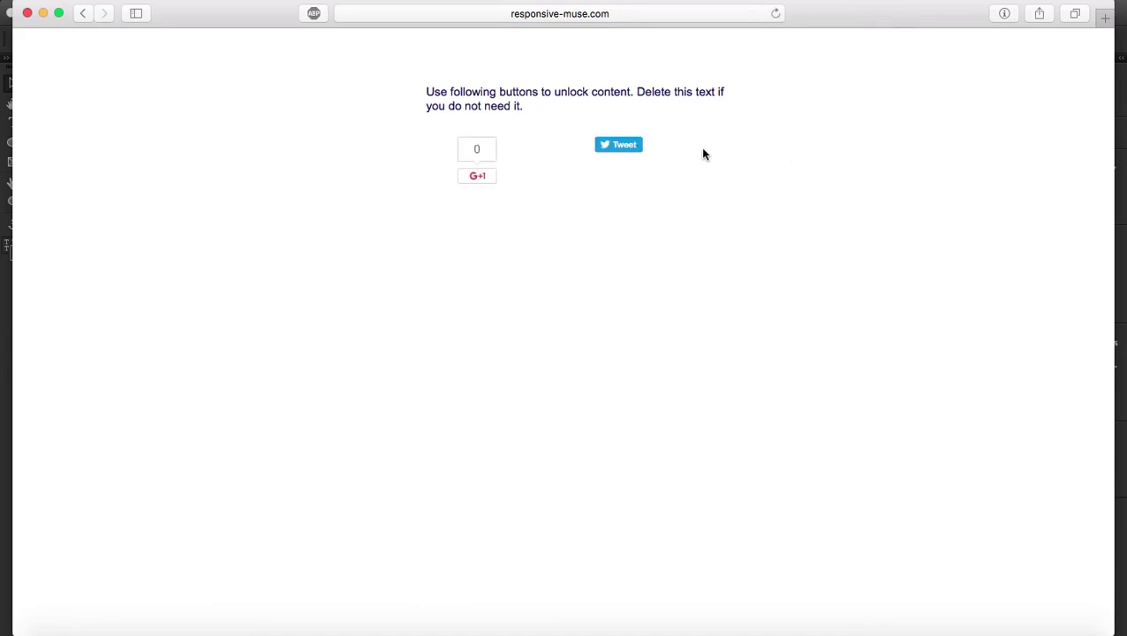
- Try the G+1 and Tweet buttons, closing each popup, to unlock the pineapple photo
click(479, 184)
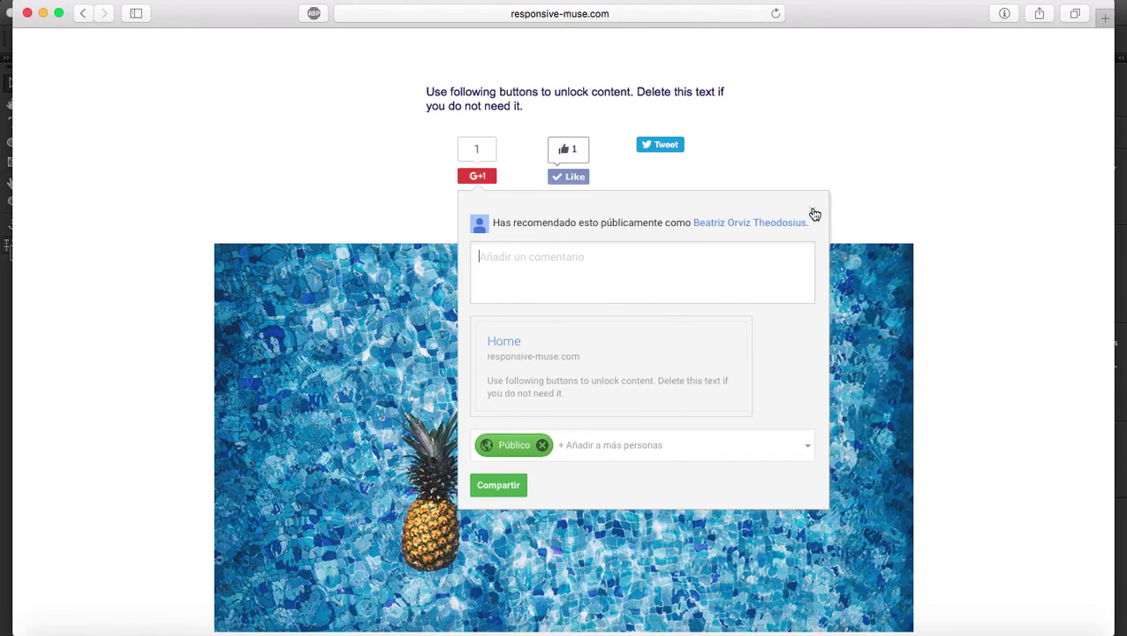
click(812, 213)
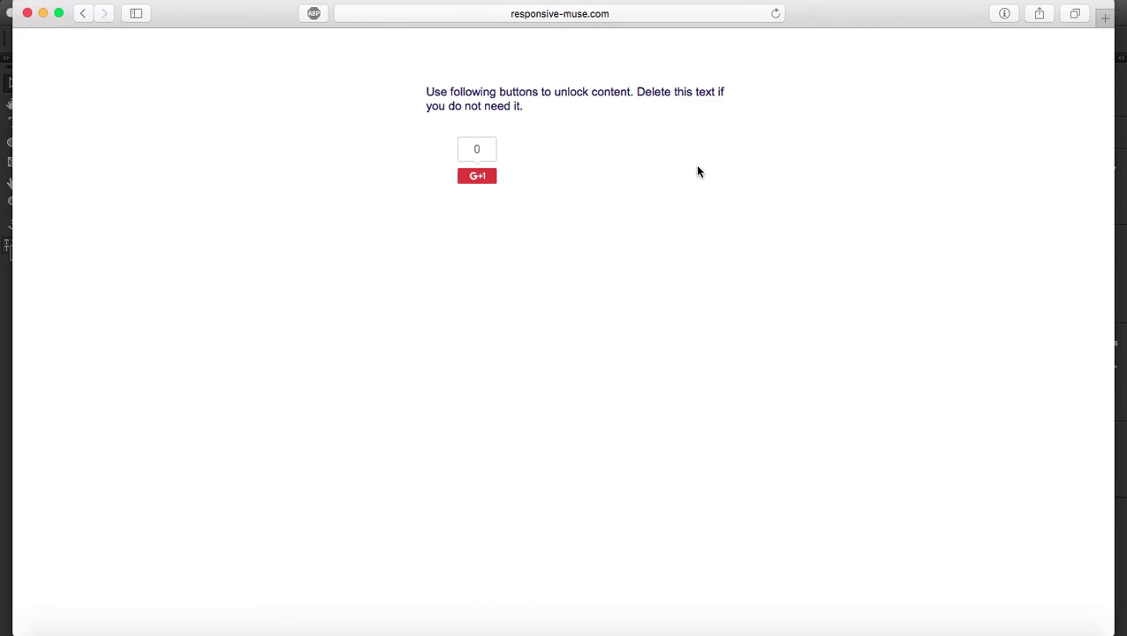
click(669, 146)
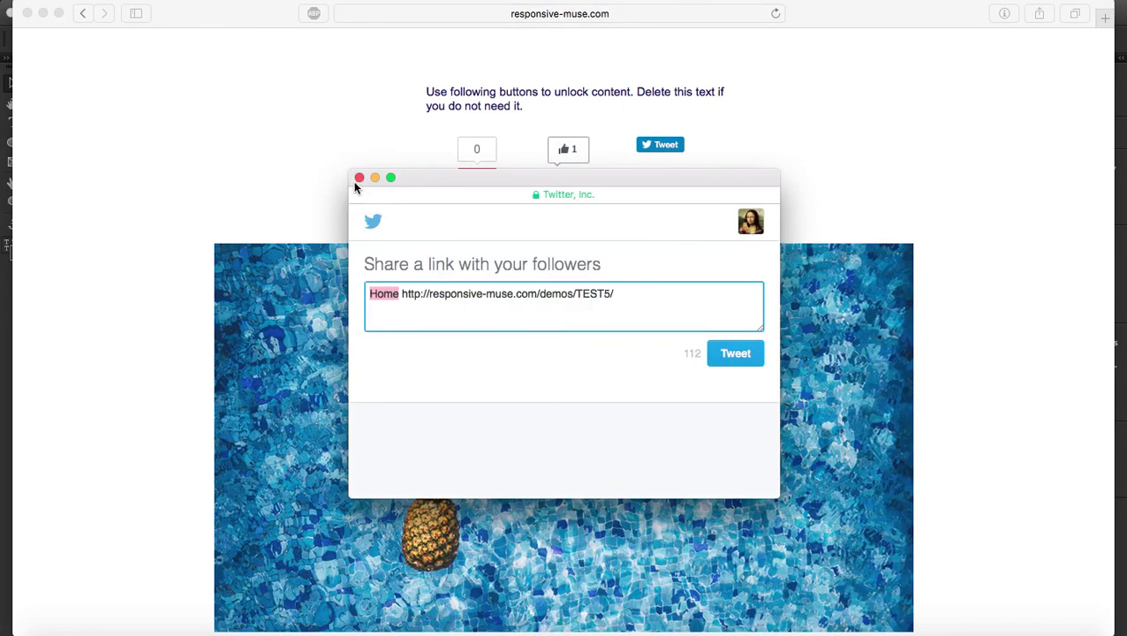
click(358, 179)
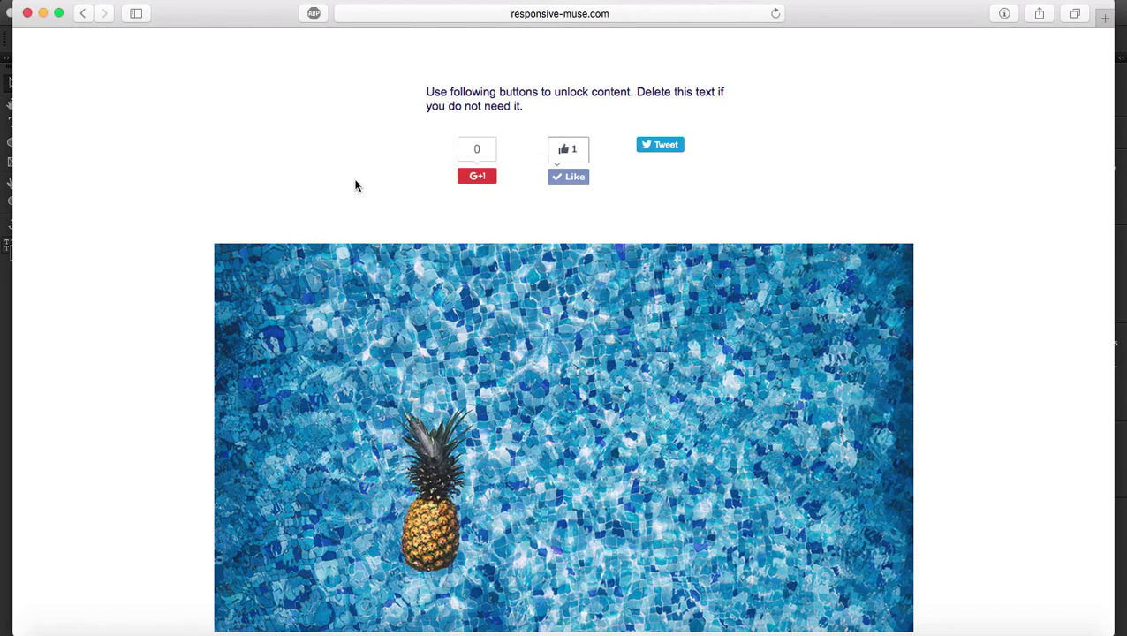